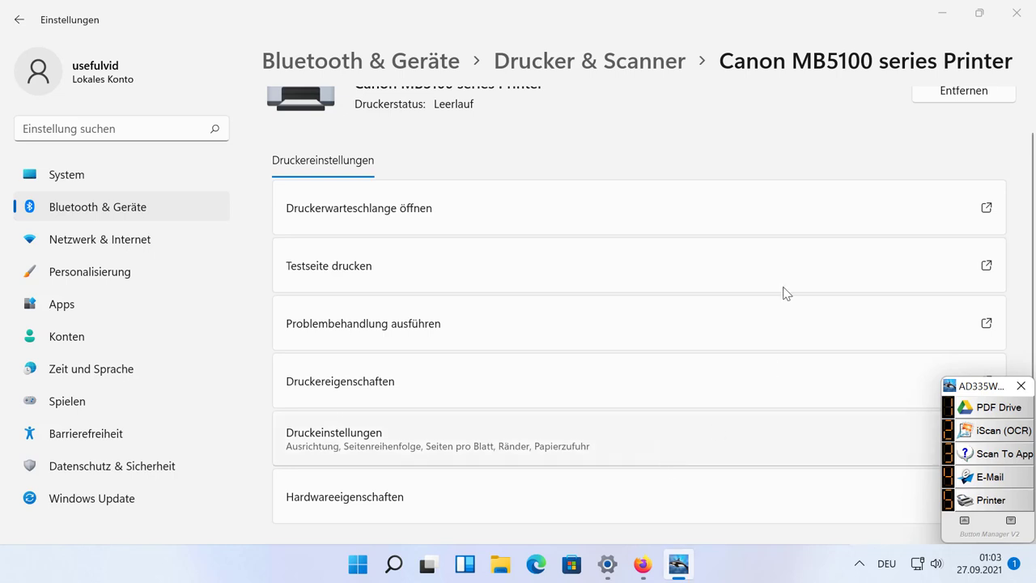
Examine the Canon MB5100 series Printer's settings and its properties, including advanced options, colour management, security and maintenance functions.
click(692, 158)
scroll(690, 158, up, 1)
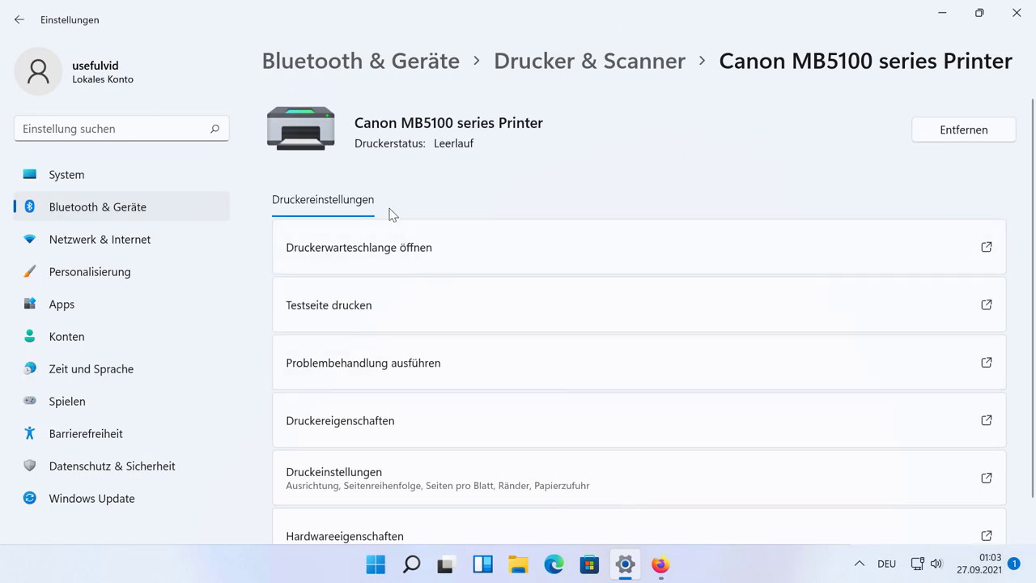
scroll(392, 215, down, 1)
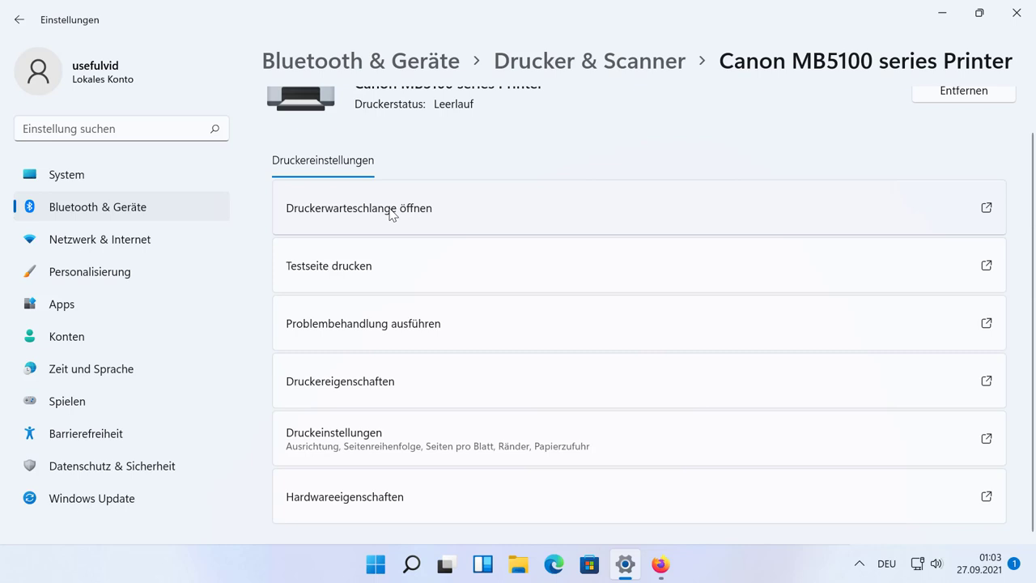
click(416, 399)
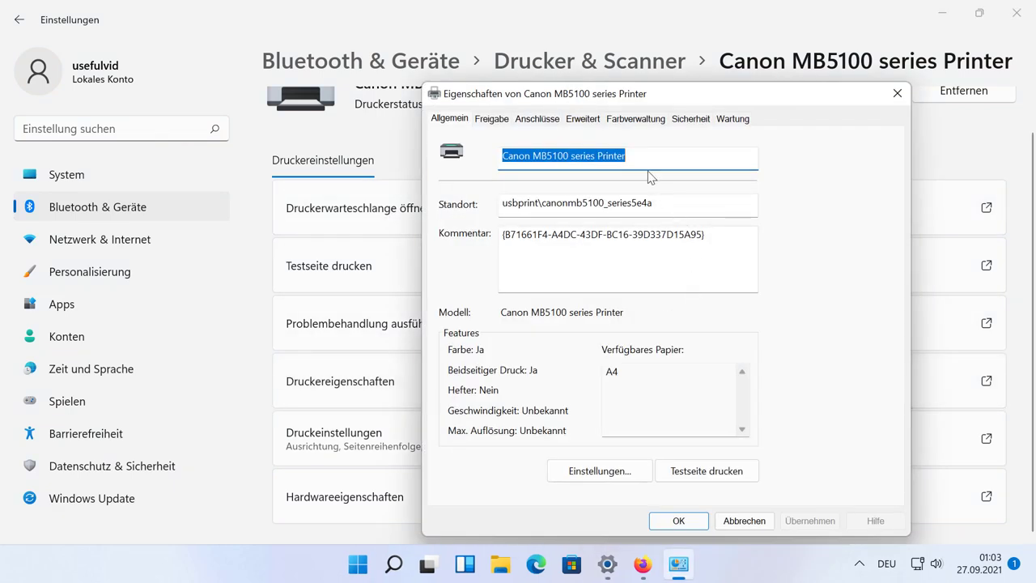
click(486, 128)
click(582, 119)
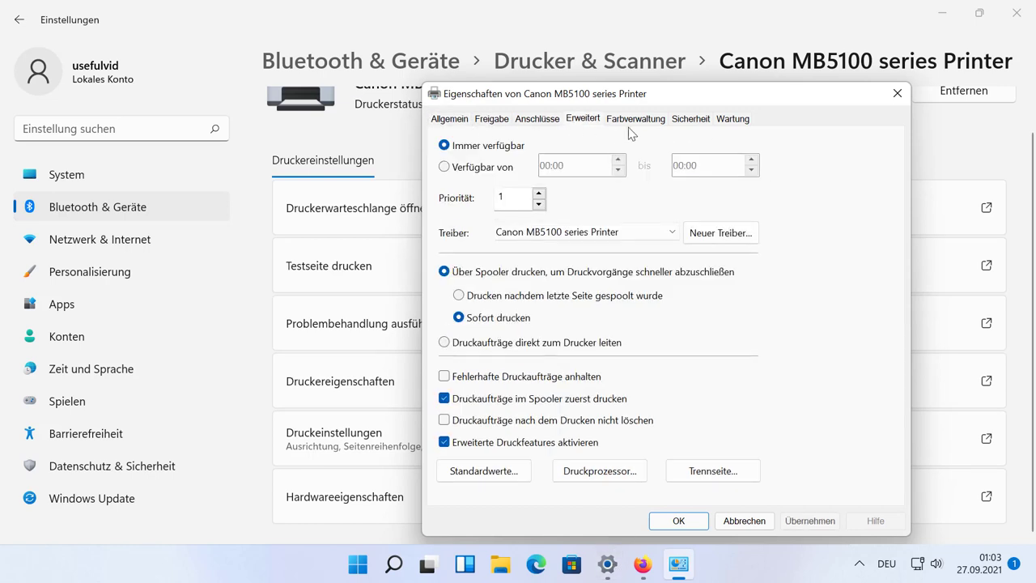
click(635, 119)
click(691, 119)
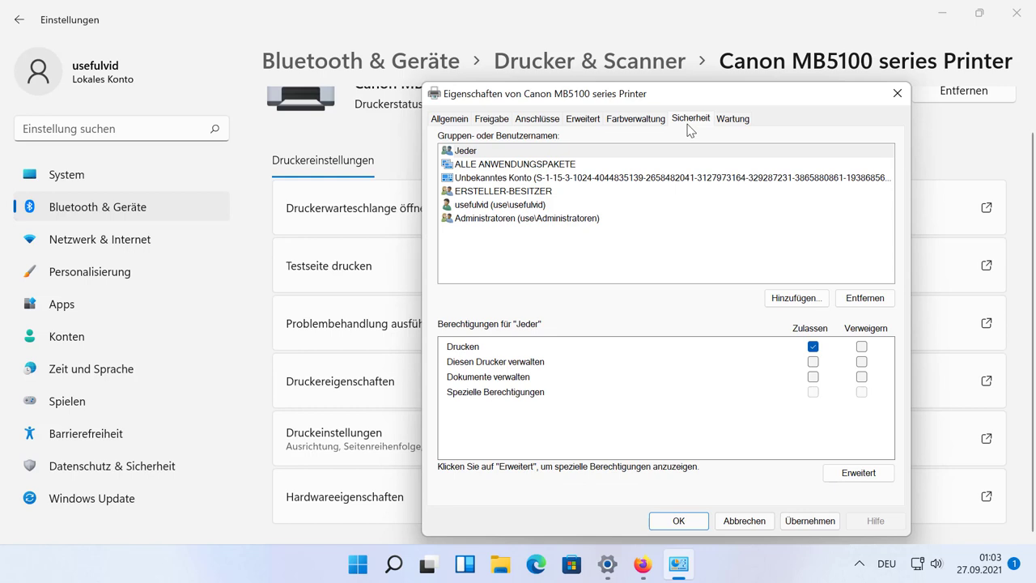
click(735, 119)
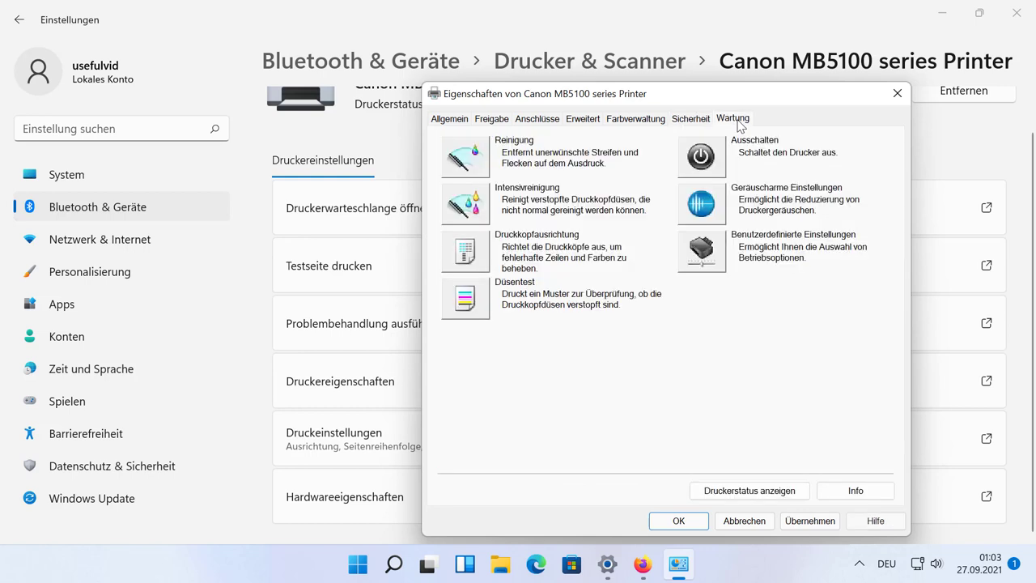
click(731, 492)
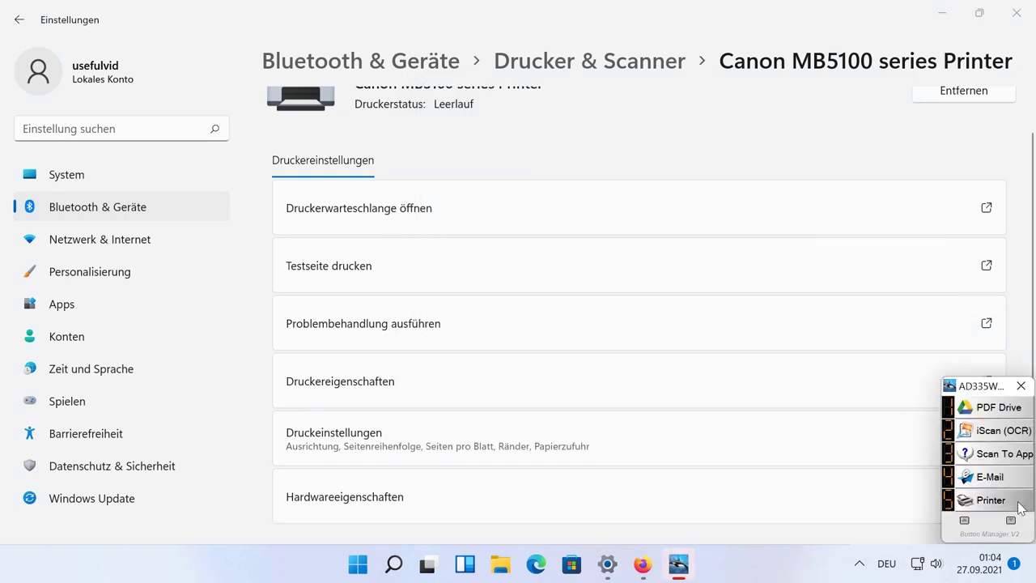
Open the properties of the Printer scan button in the Button Manager and review its destinations, keeping Drucker.
click(1020, 508)
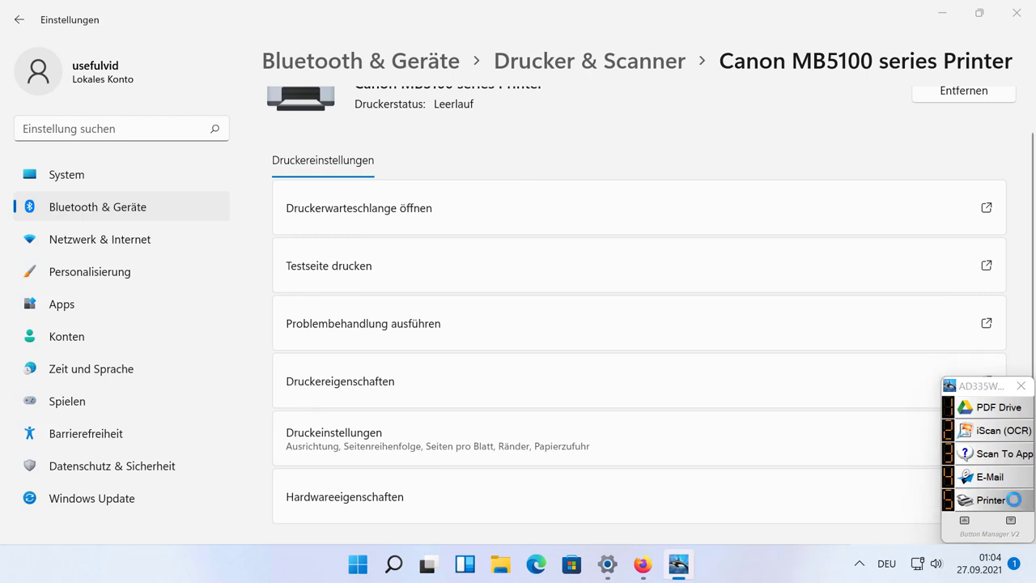
right_click(1017, 506)
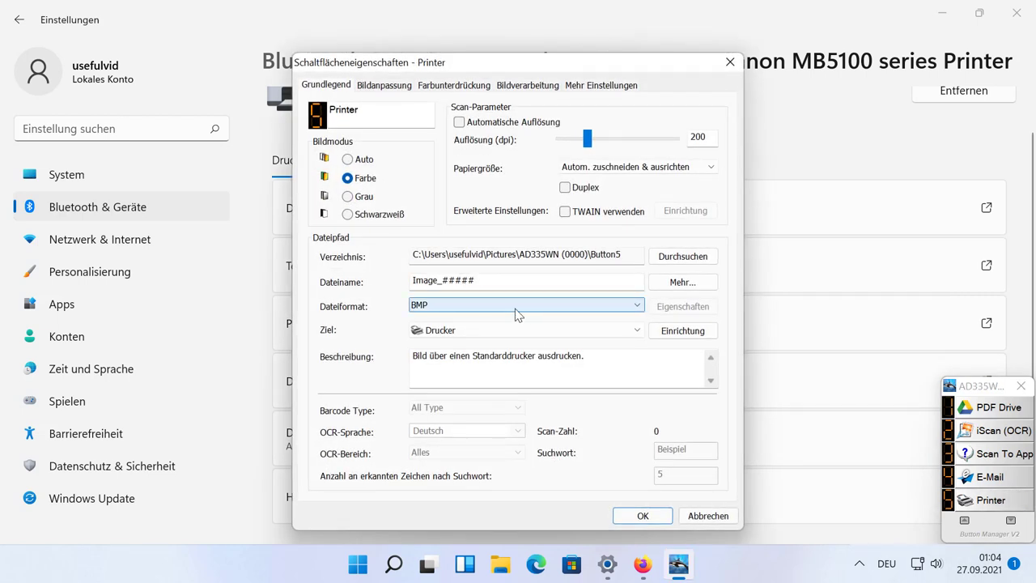
click(526, 329)
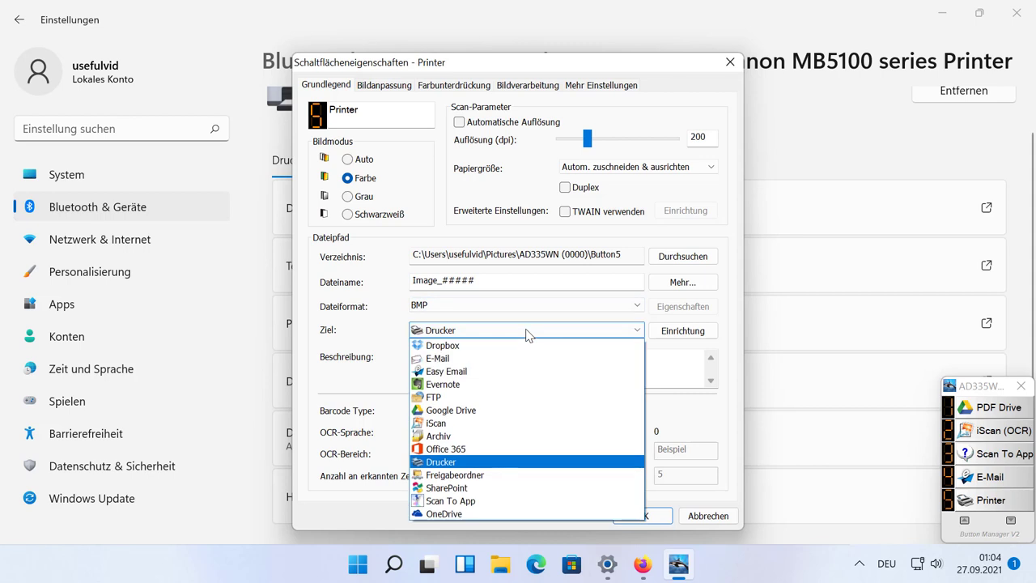
click(527, 331)
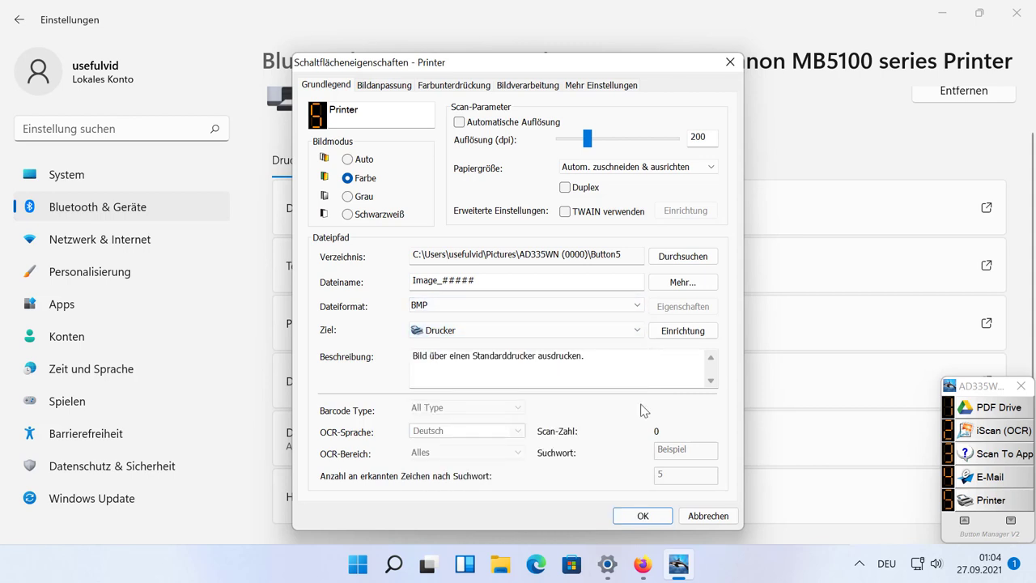
Choose Canon MB5100 series Printer as the output device in the print setup of the Drucker destination.
click(696, 332)
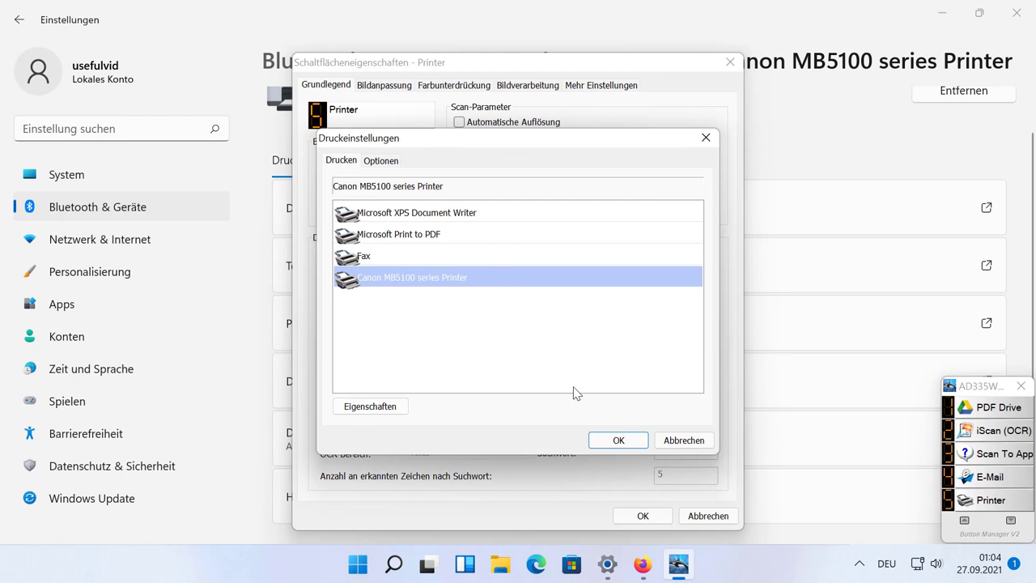
click(561, 259)
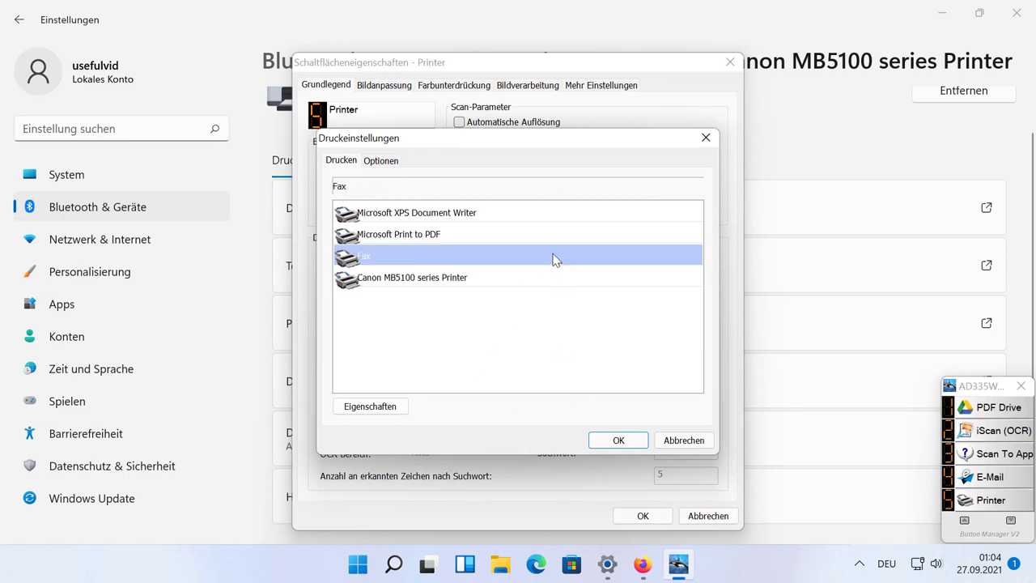
click(571, 237)
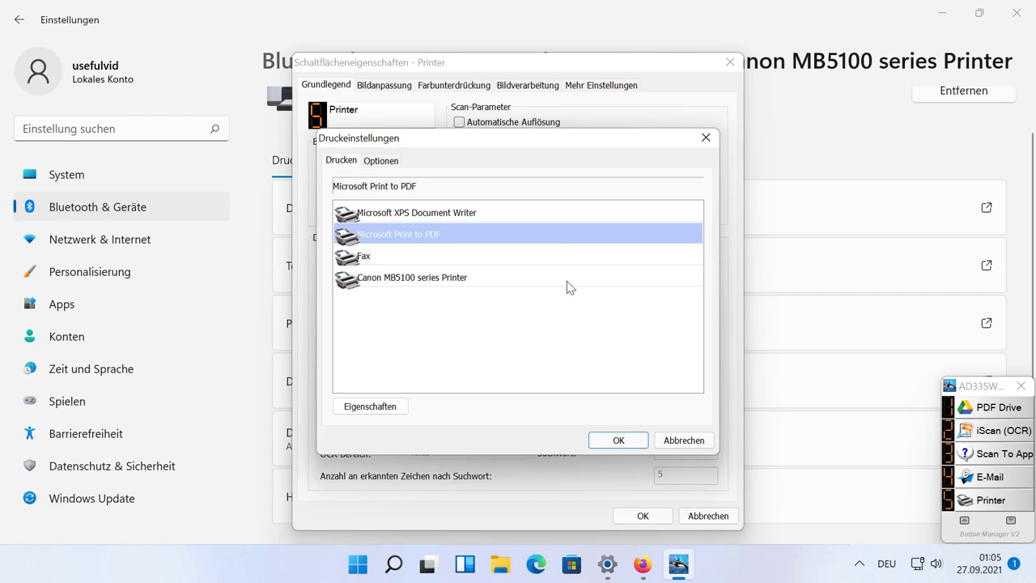
click(540, 272)
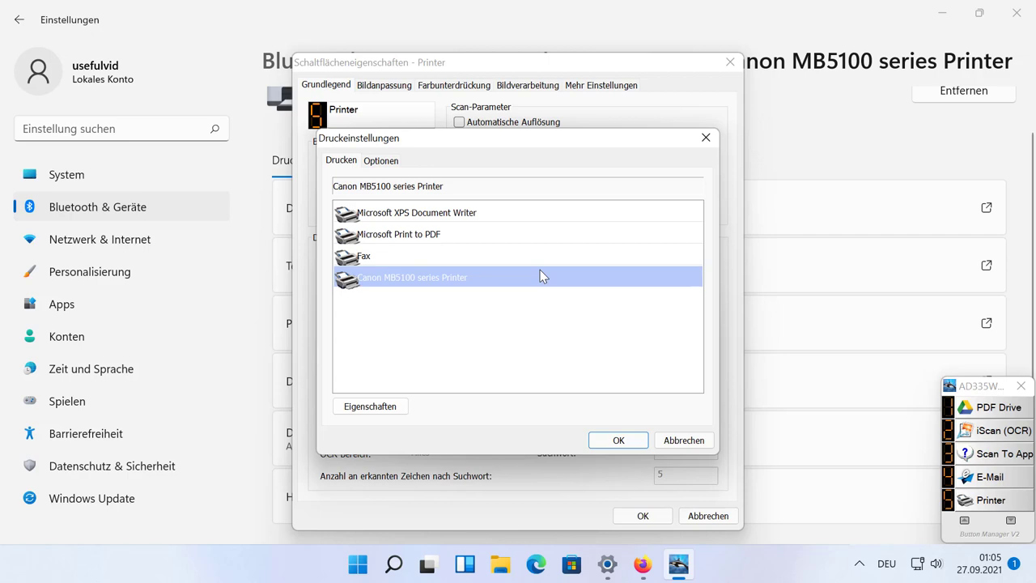
click(617, 440)
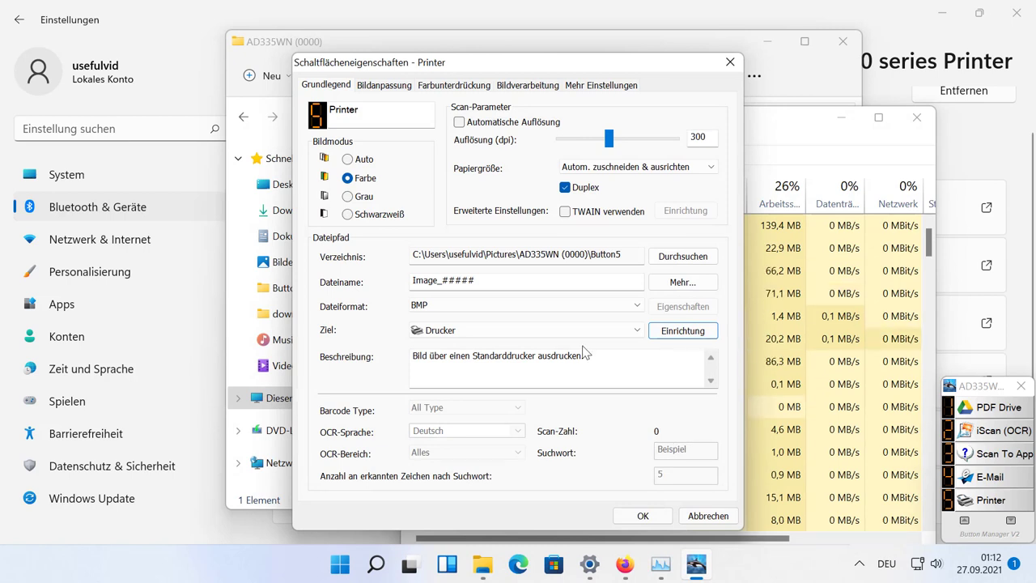
Enable Duplexdruck in the Canon MB5100 printer's properties within the scan button's destination setup.
click(683, 330)
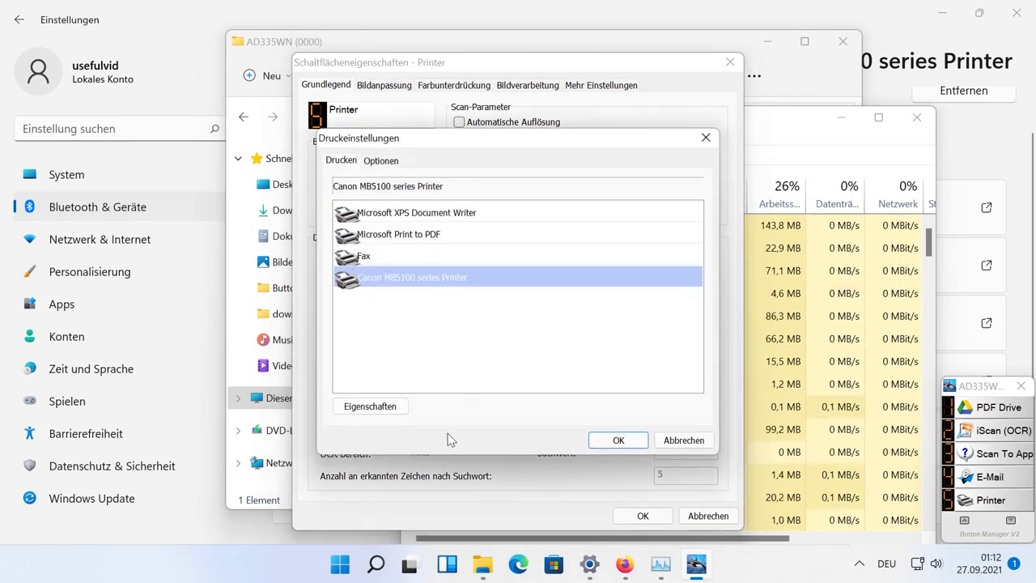
click(385, 412)
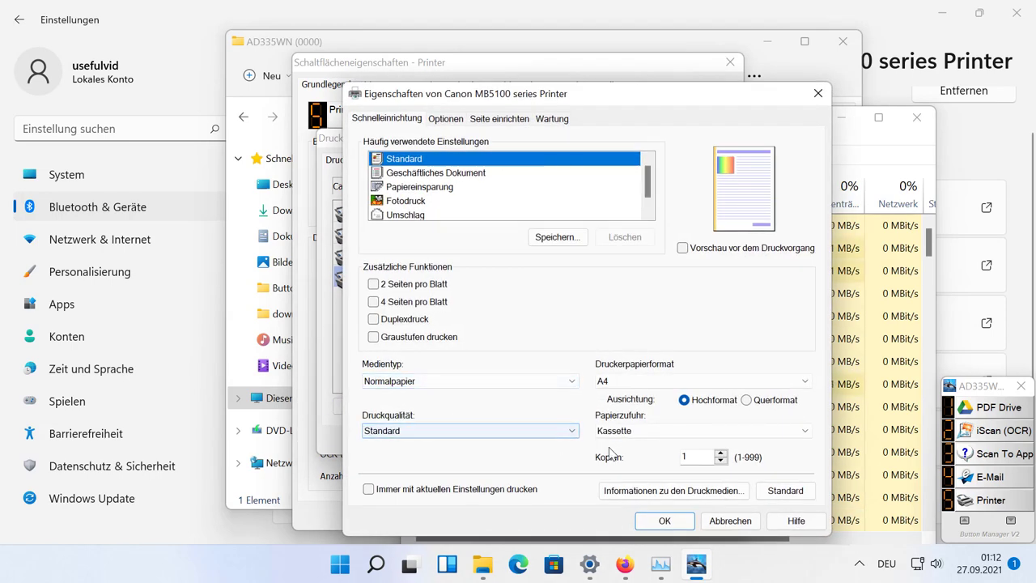
click(402, 319)
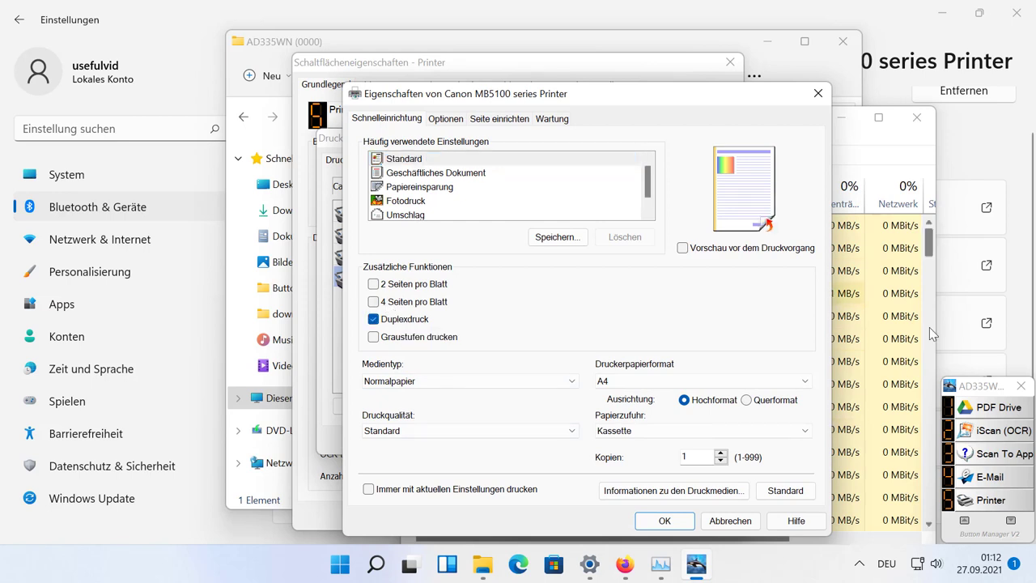
click(643, 525)
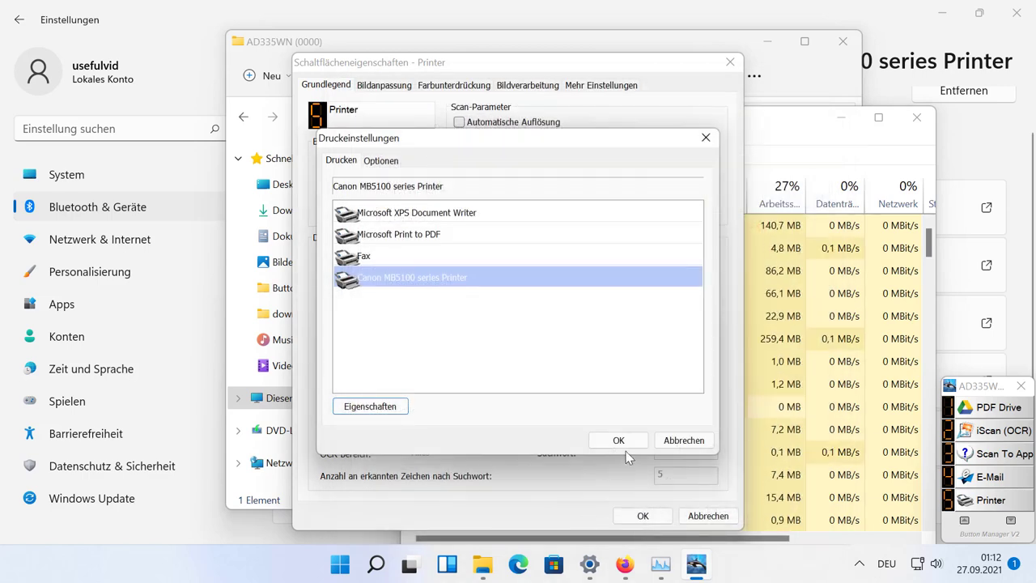
click(619, 441)
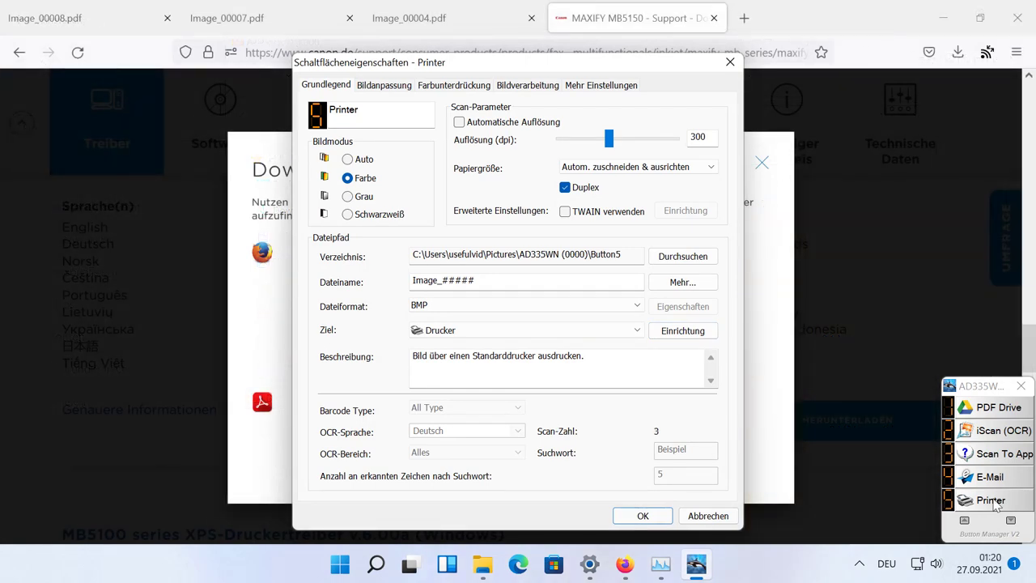
Set the Printer scan button's file format to TIFF and check the TIFF compression options.
click(636, 305)
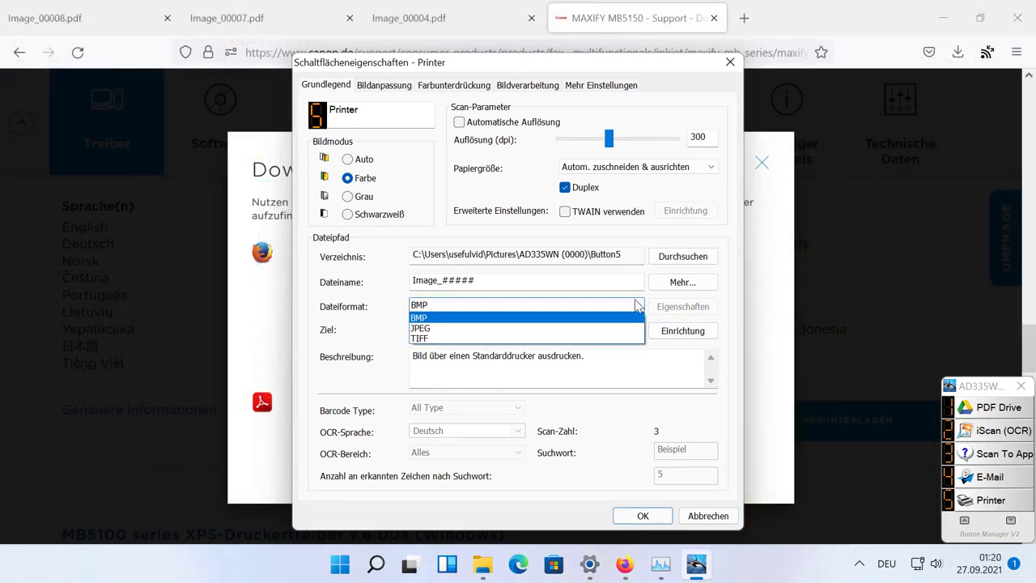
click(636, 305)
click(636, 304)
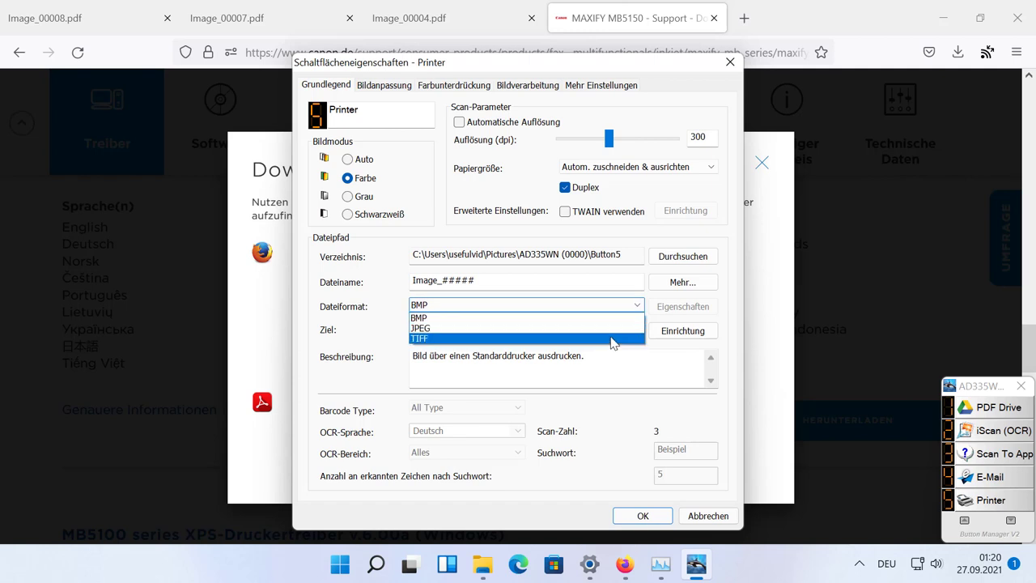
click(613, 338)
click(688, 312)
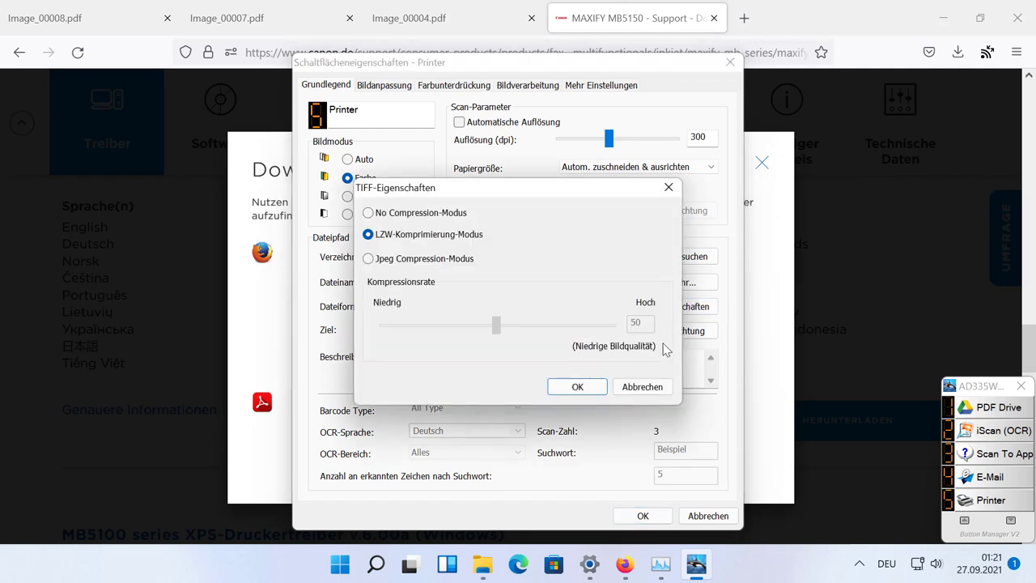
click(653, 387)
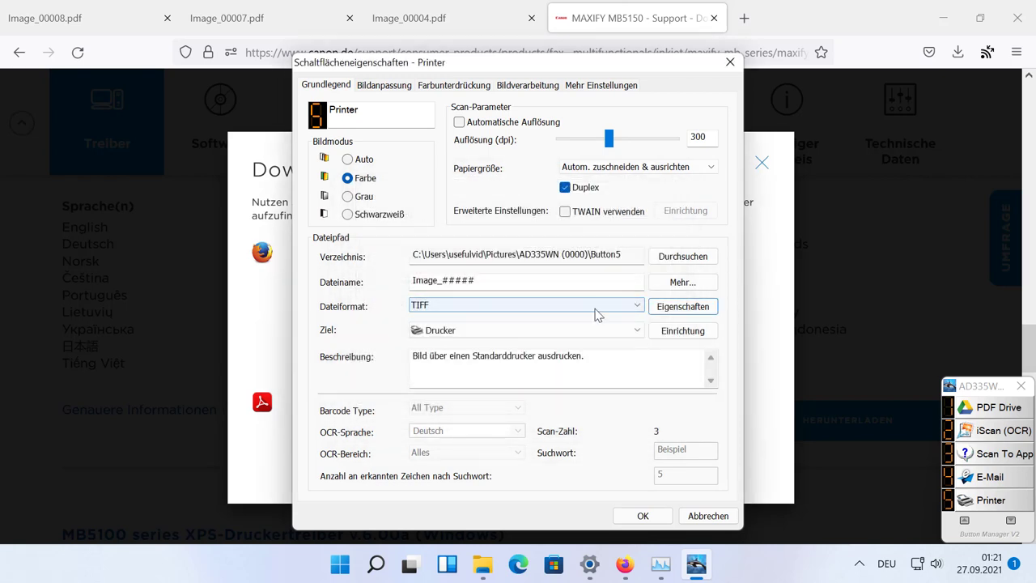
click(595, 309)
click(593, 309)
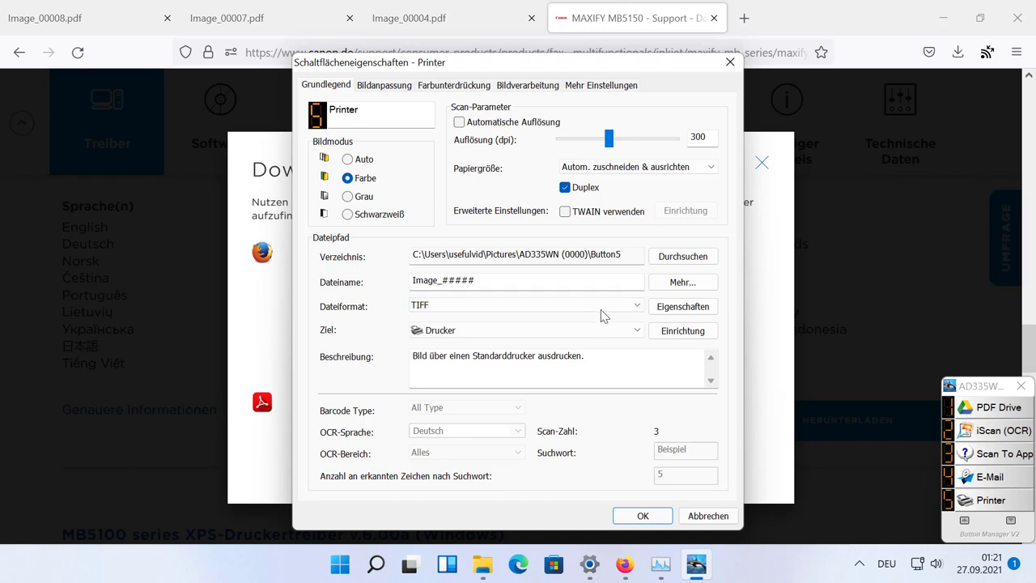
click(604, 309)
click(605, 308)
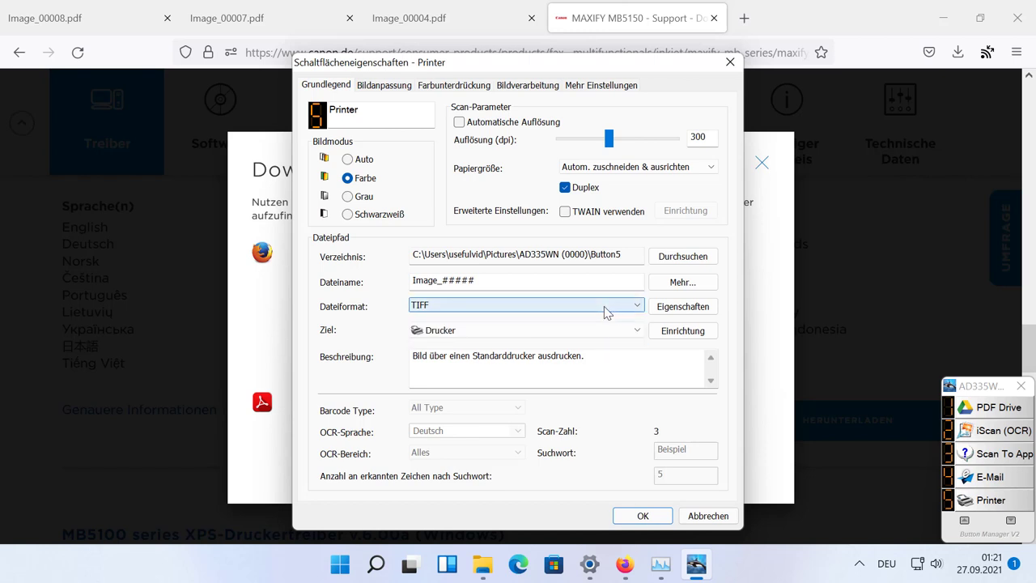
Set the Printer scan button's image mode to Auto and review the available destinations, keeping Drucker.
click(373, 160)
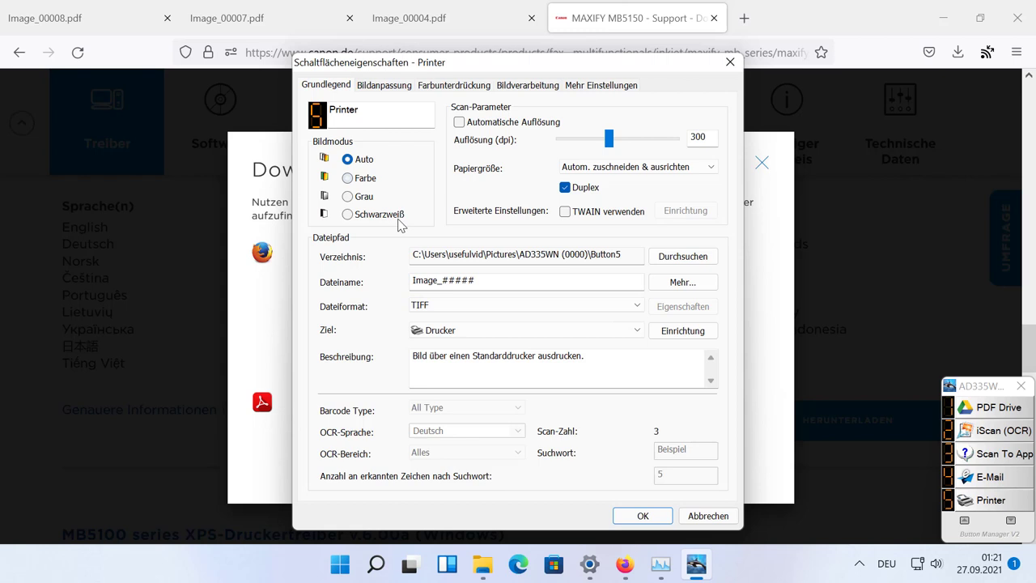
click(378, 179)
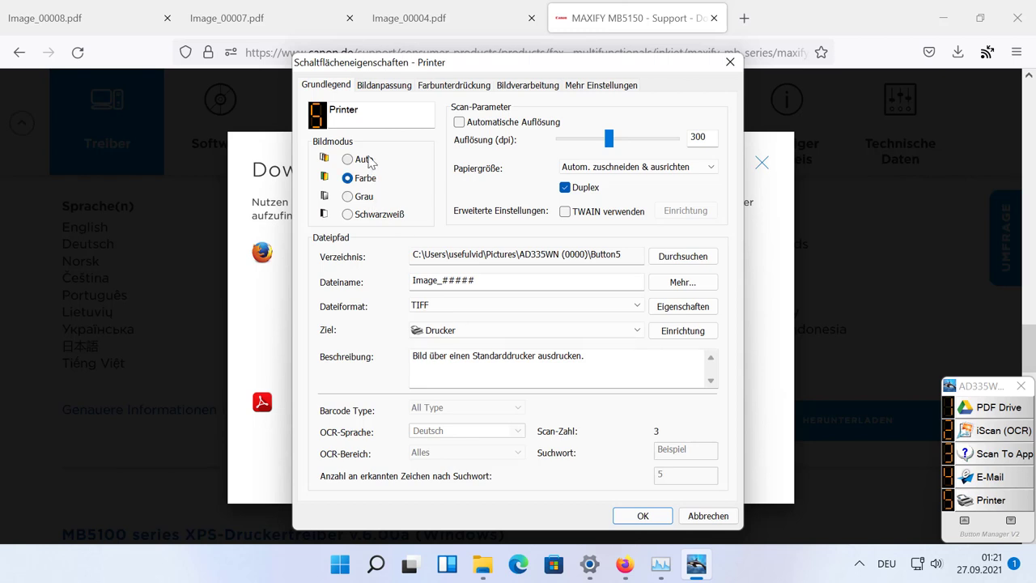
click(367, 161)
click(638, 330)
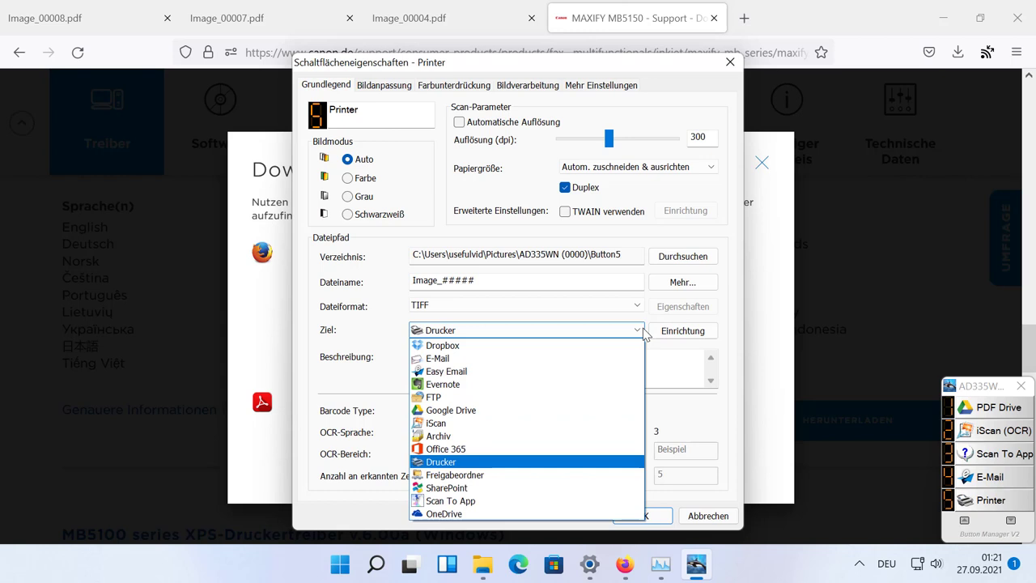
click(645, 334)
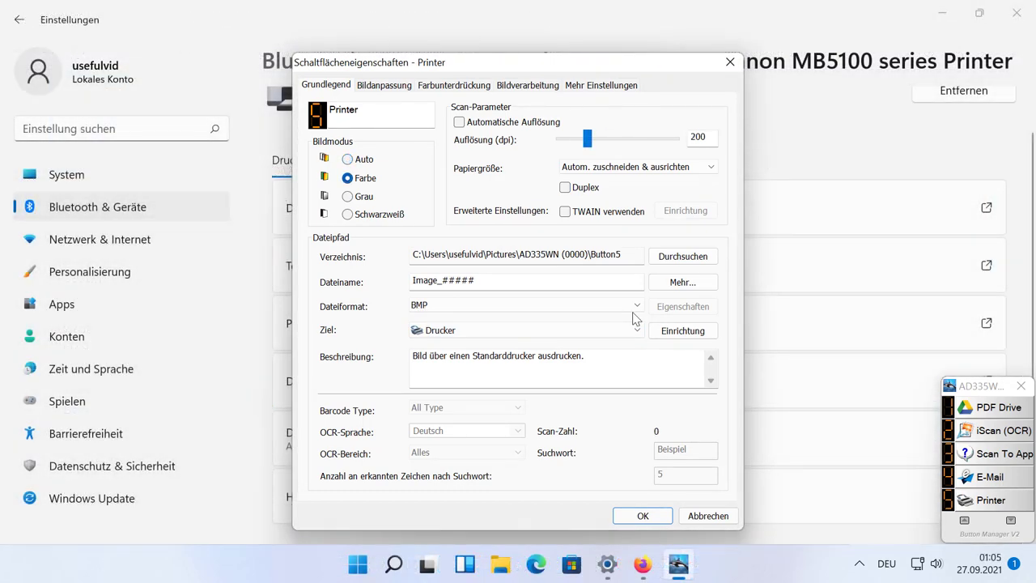
Keep the paper size at Autom. zuschneiden & ausrichten, enable Duplex scanning and set the resolution to 300 dpi.
click(675, 169)
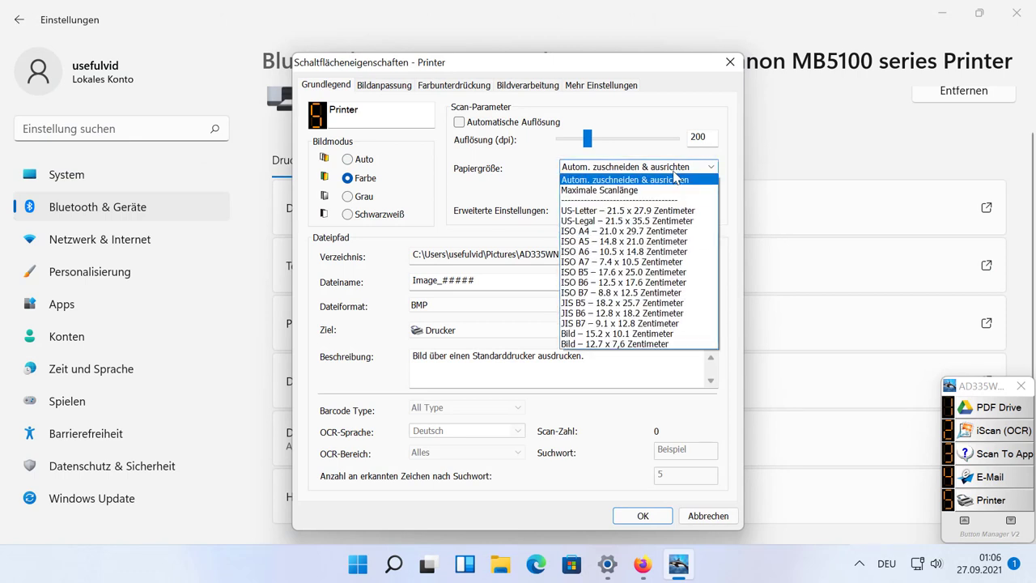
click(675, 175)
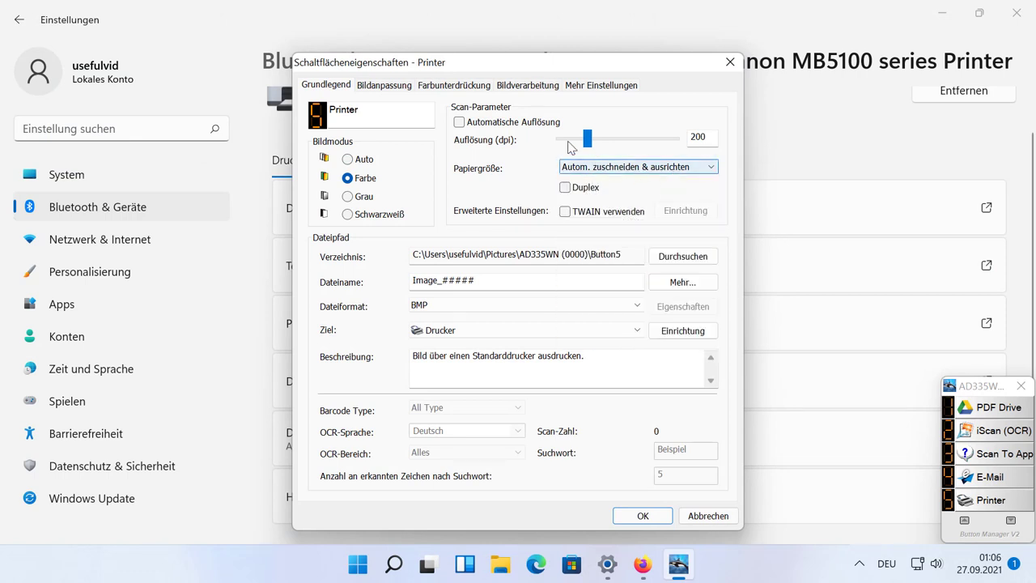
click(595, 189)
click(590, 147)
drag(590, 147, 609, 149)
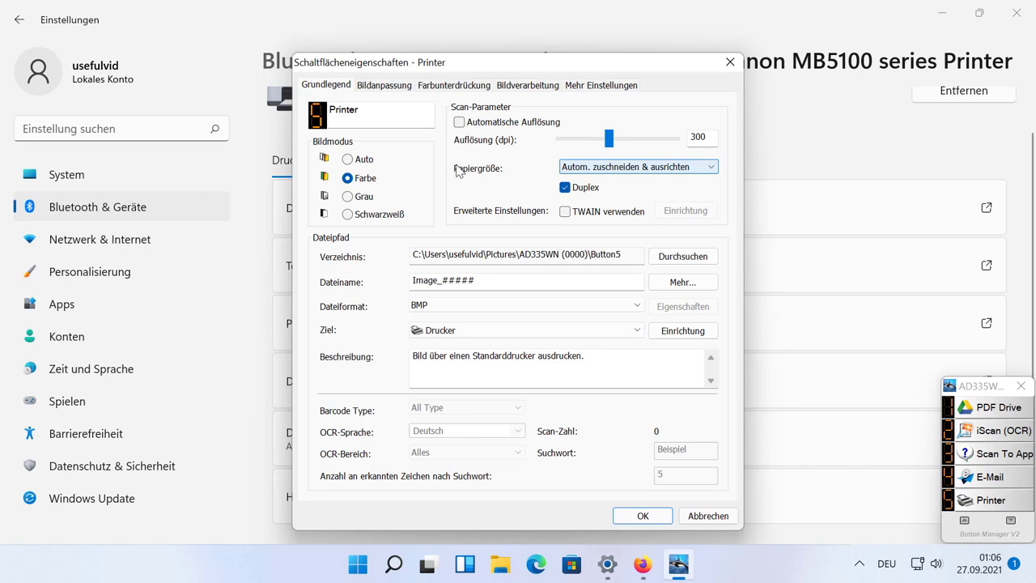
Check the Printer scan button's image adjustment and colour suppression settings, and enable removal of blank pages.
click(410, 89)
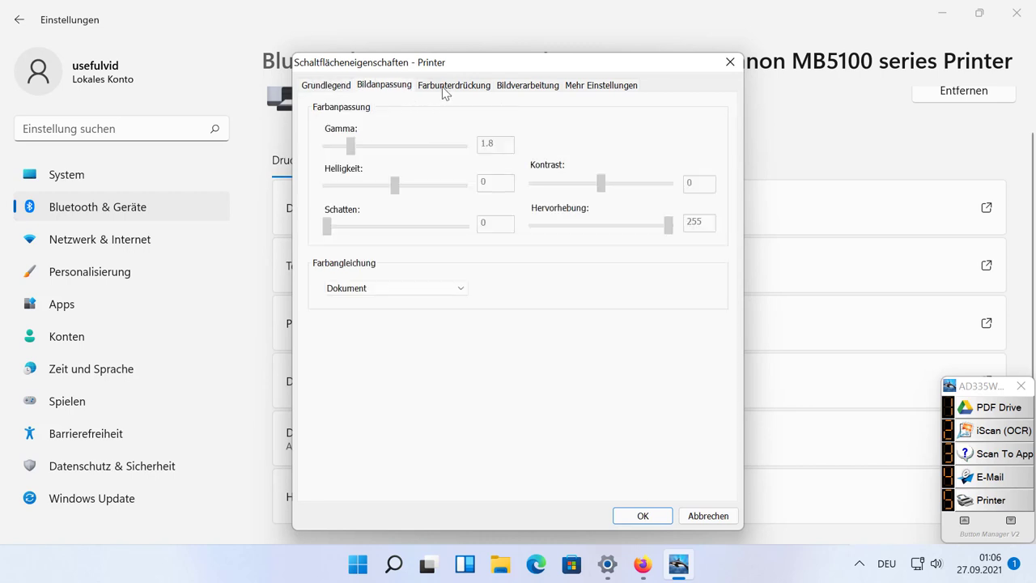
click(443, 94)
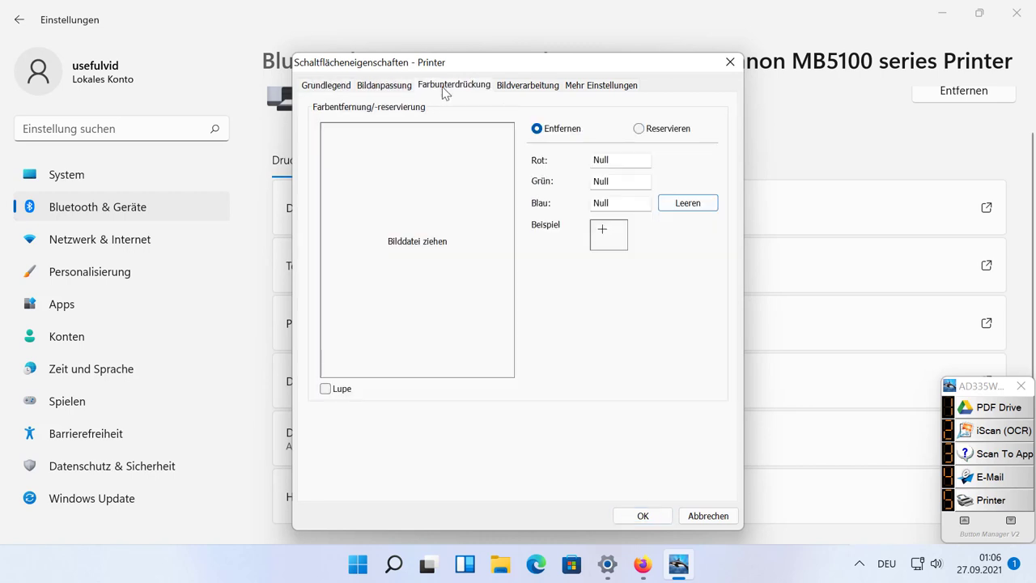
click(506, 86)
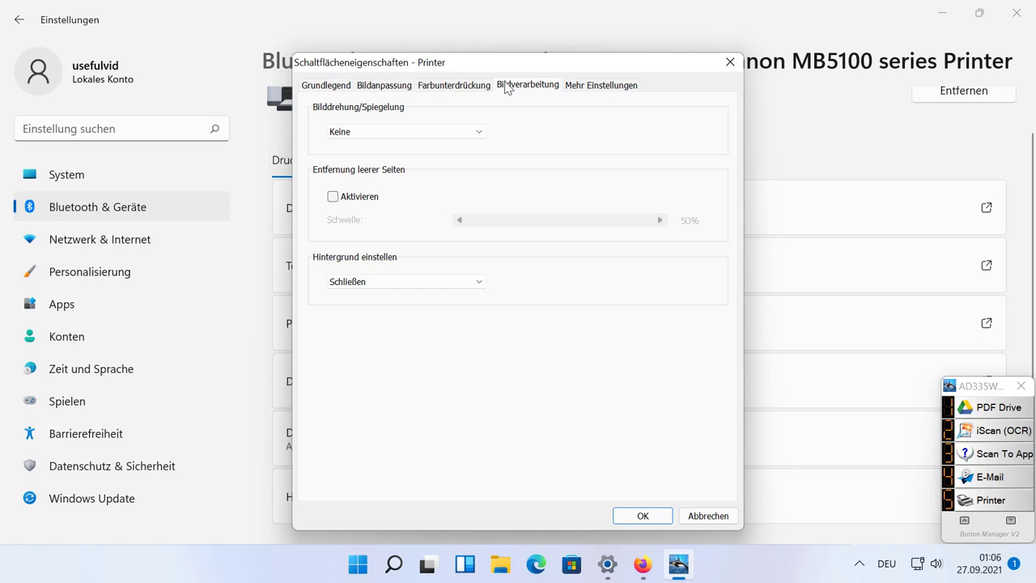
click(373, 199)
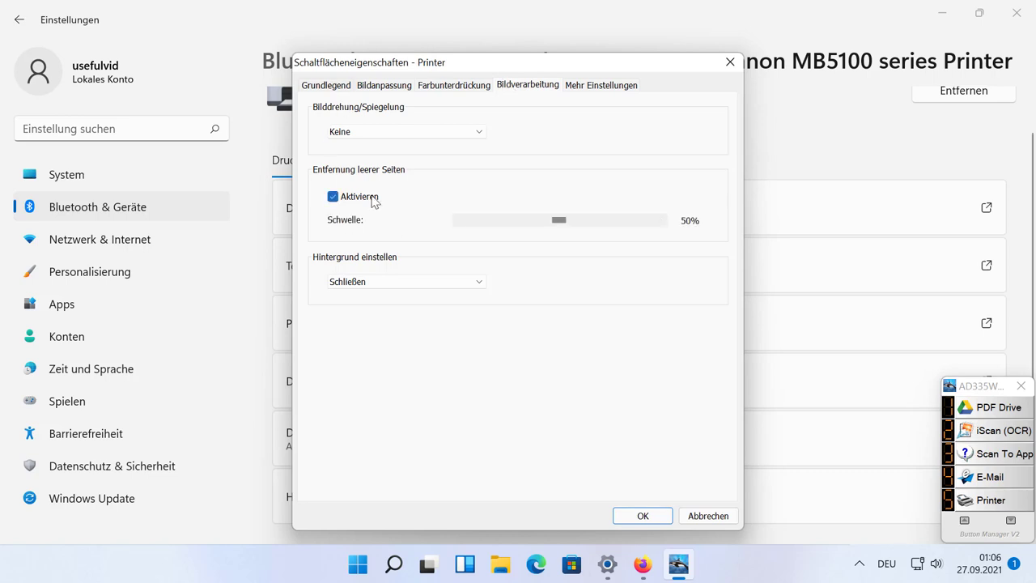
Set the Printer scan button's image rotation and mirroring option to Bild automatisch drehen.
click(437, 134)
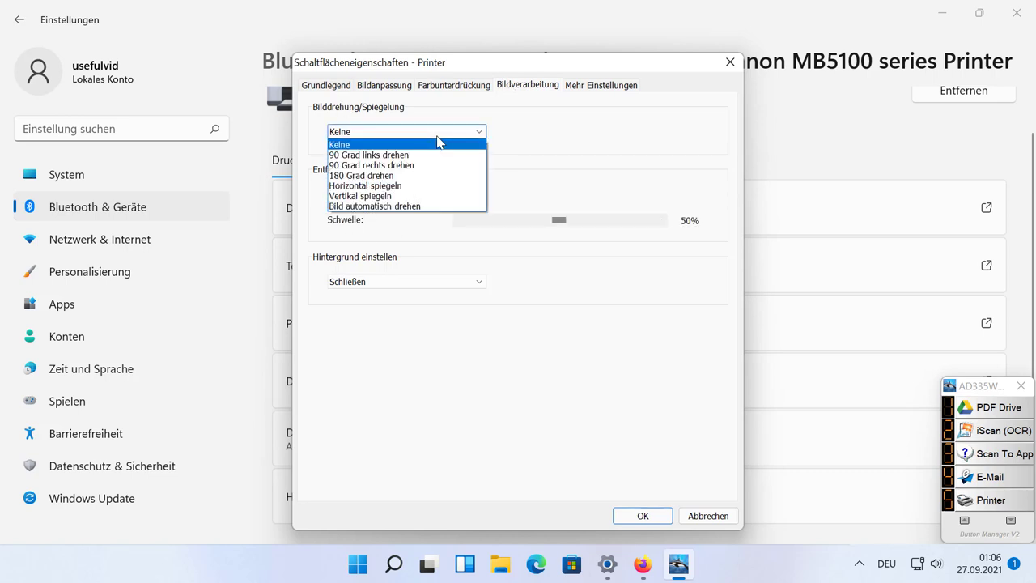
click(437, 141)
click(437, 139)
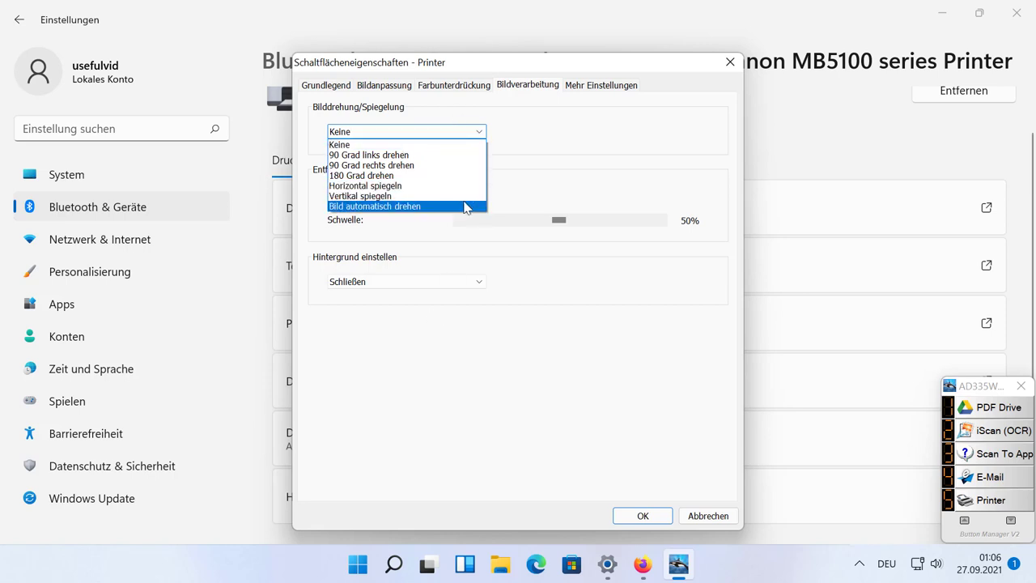
click(405, 207)
Set the scan background option to Auto and save the Printer button's properties.
click(482, 281)
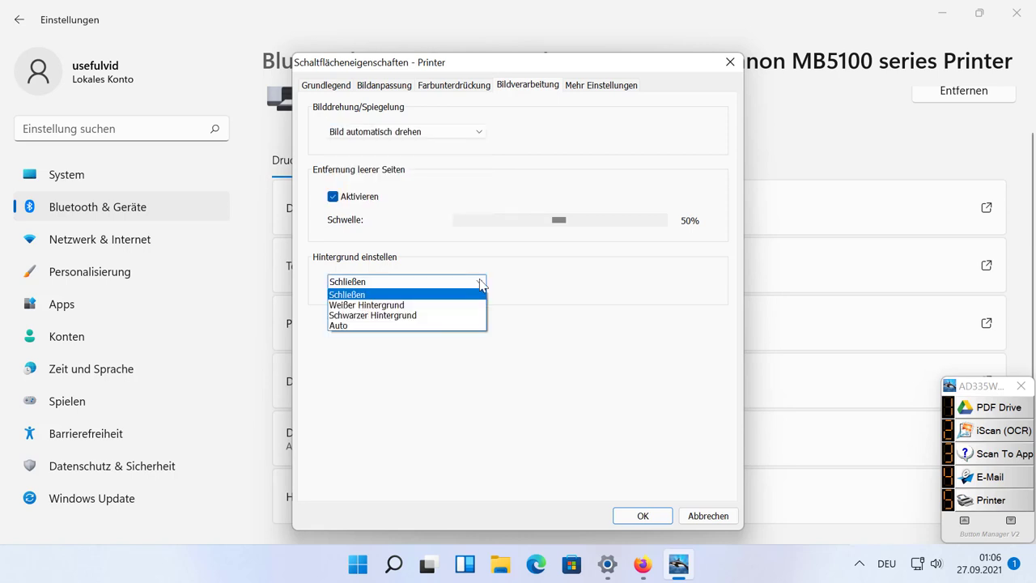
click(449, 325)
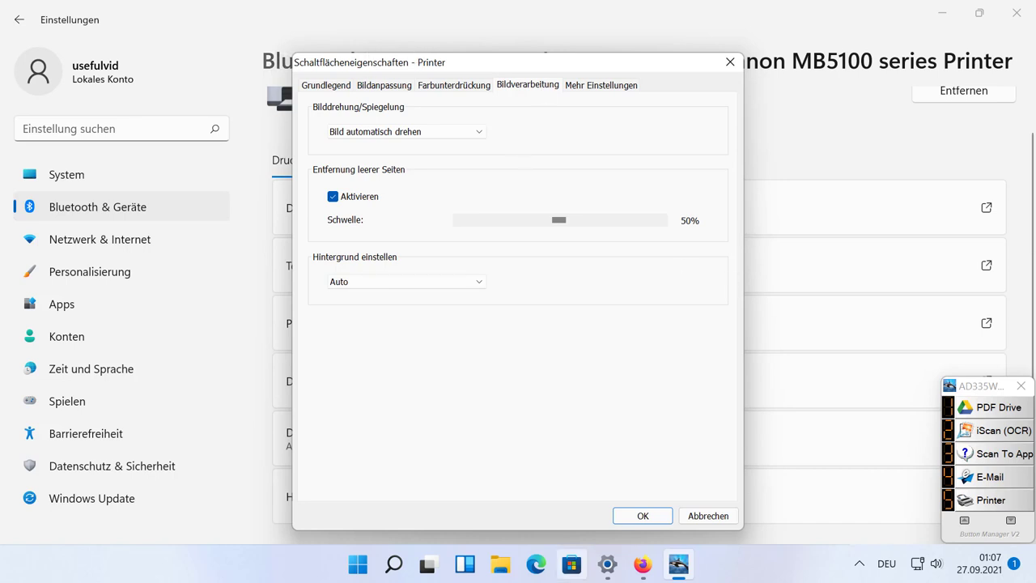
click(643, 515)
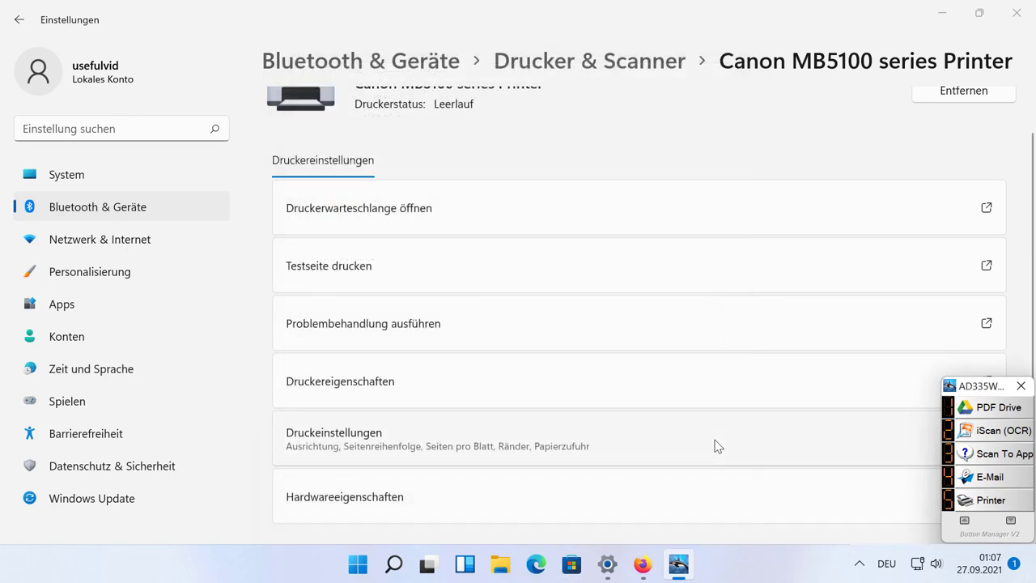